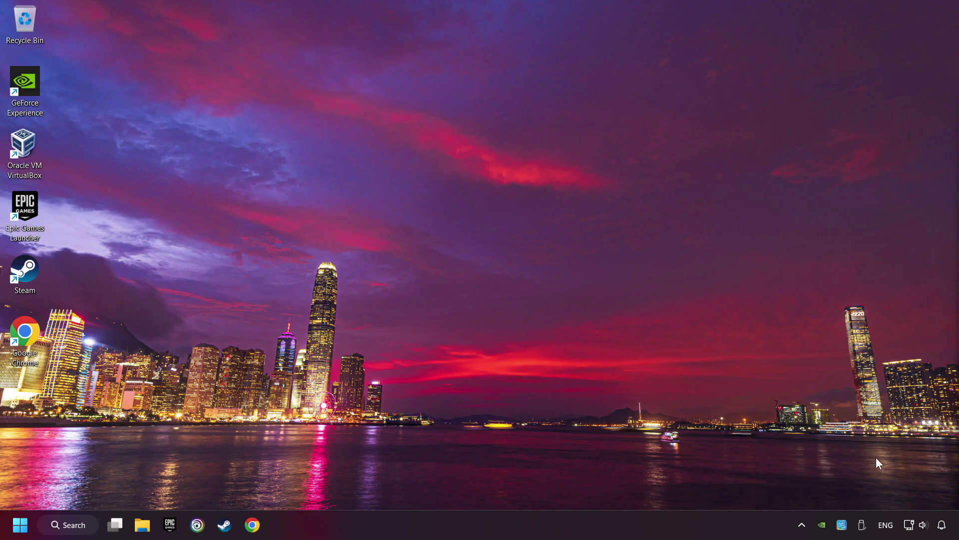
- Turn on automatic time zone and automatic time, sync the clock now, and close Settings
right_click(942, 525)
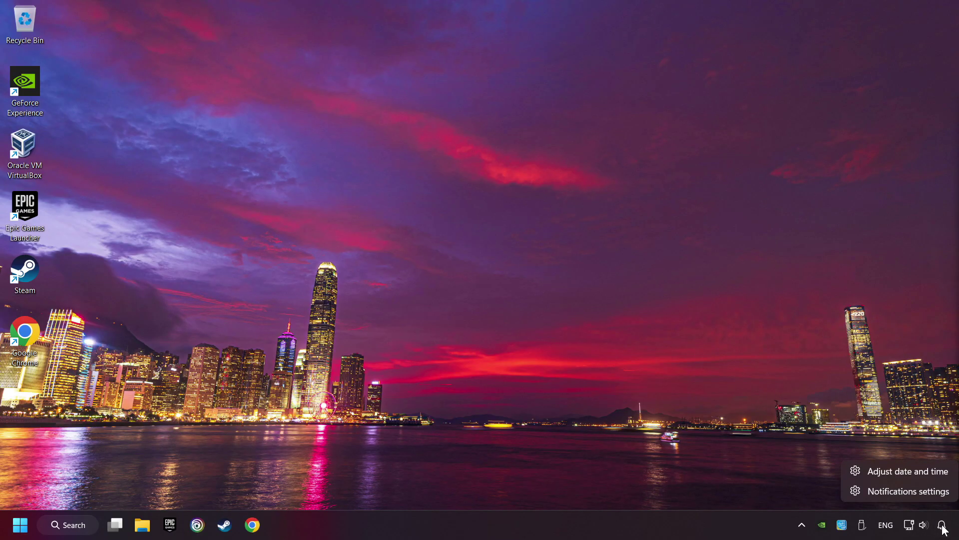
click(945, 475)
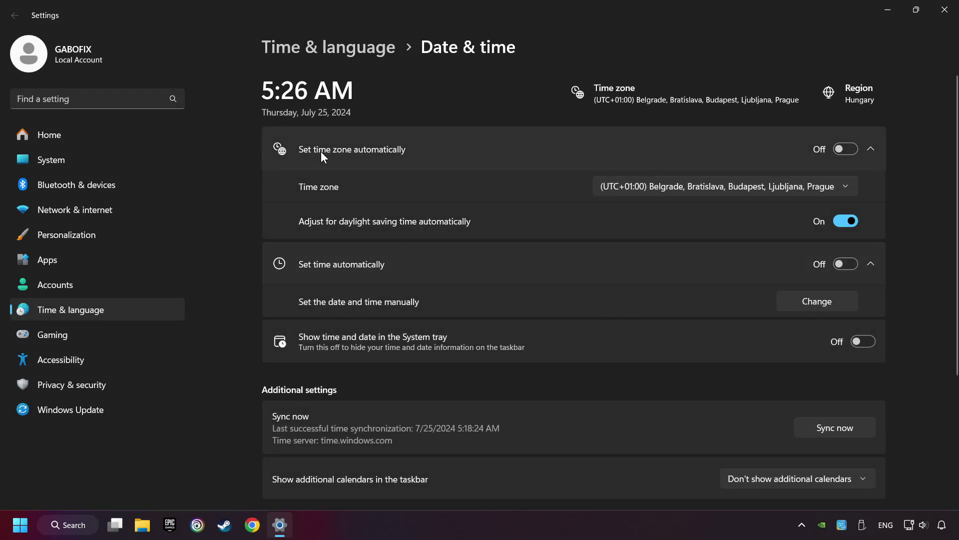
click(844, 149)
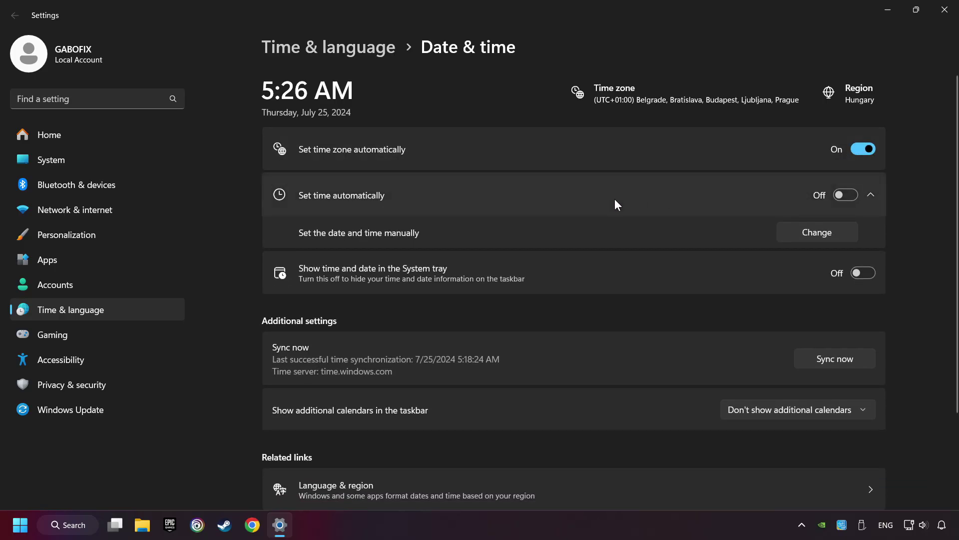
click(850, 195)
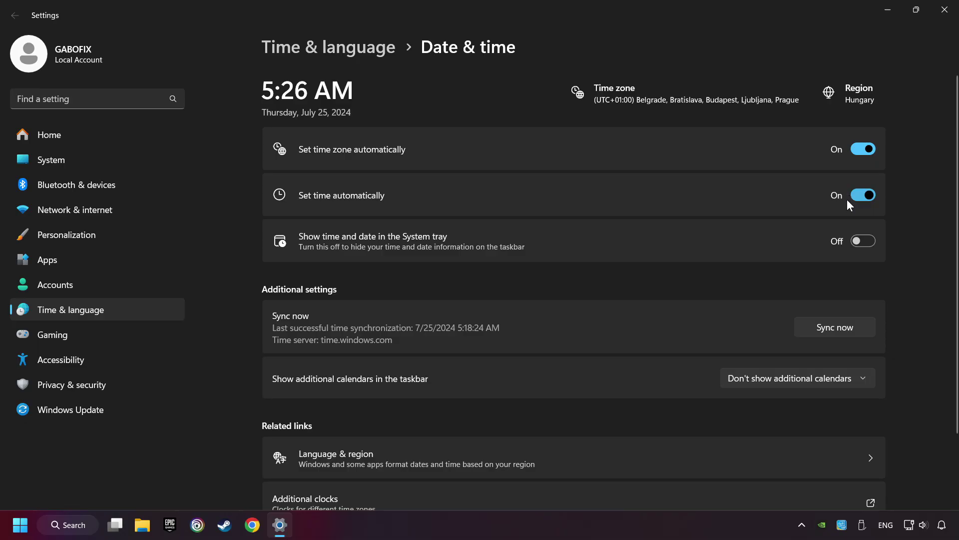
click(863, 332)
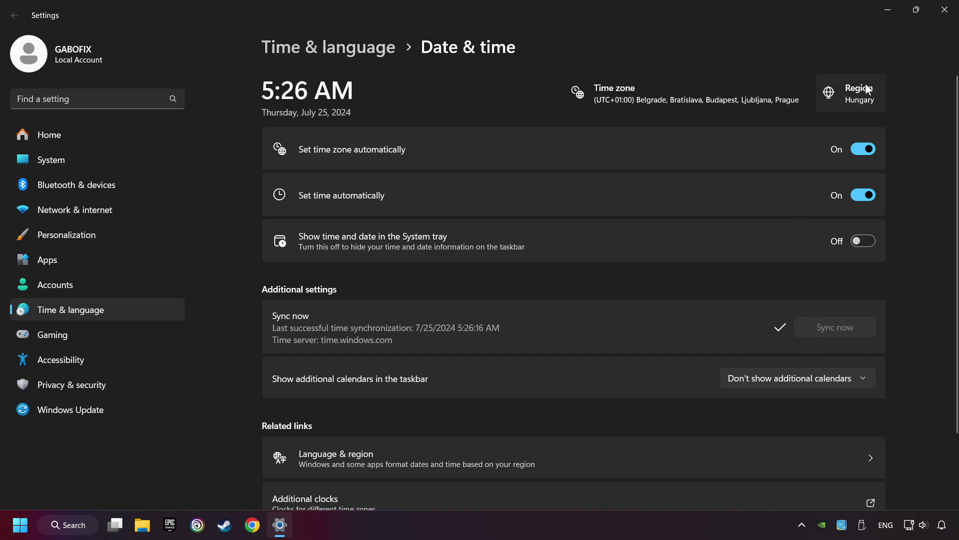
click(943, 21)
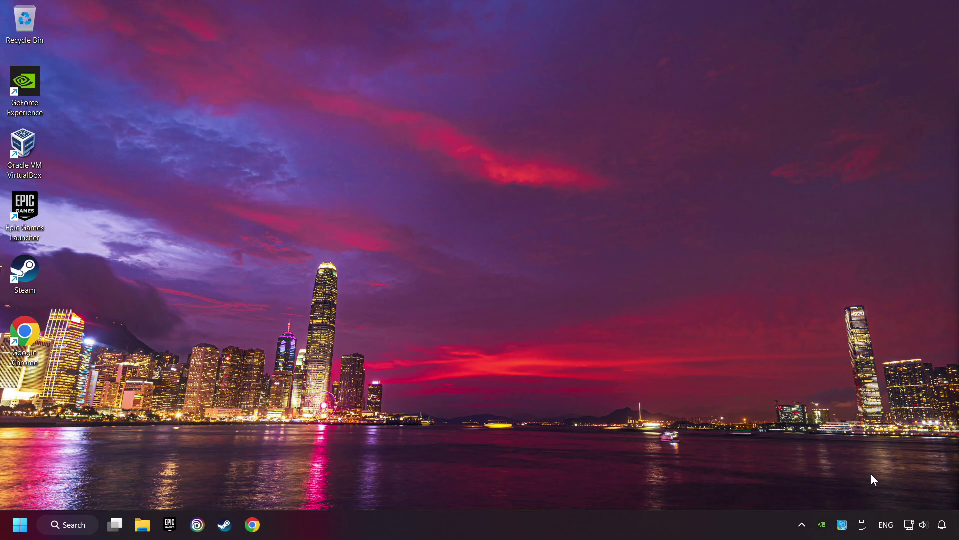
right_click(909, 525)
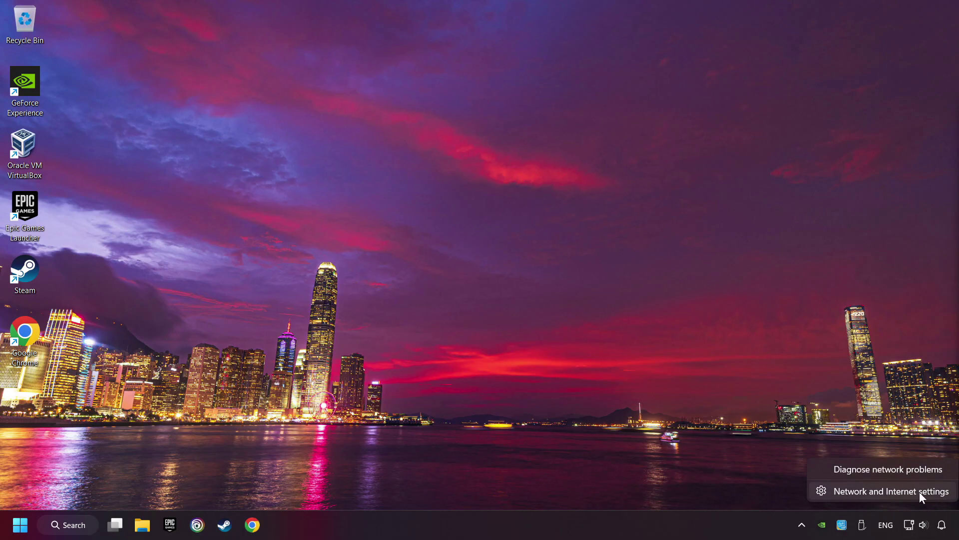
- In Proxy settings, save the manual proxy setup with Use a proxy server left Off, then close Settings
click(915, 492)
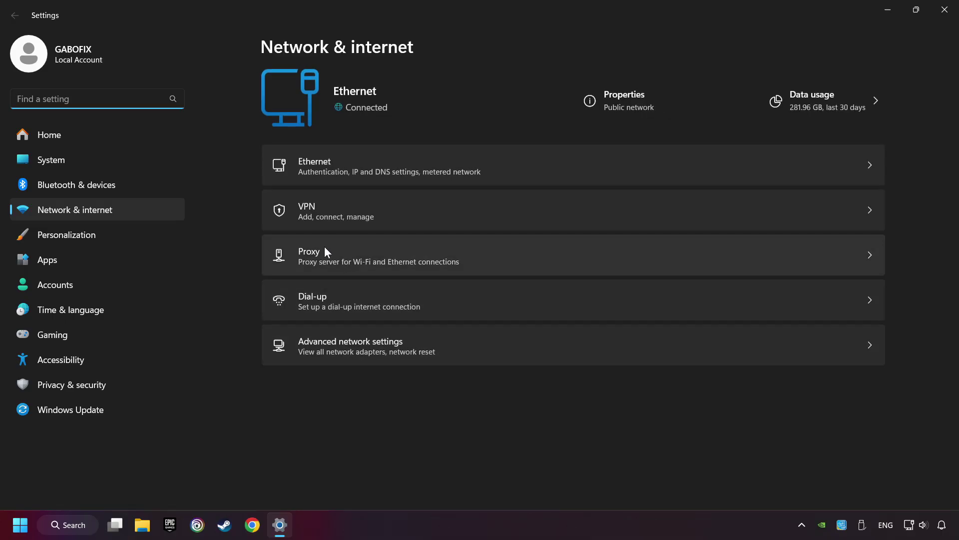
click(502, 259)
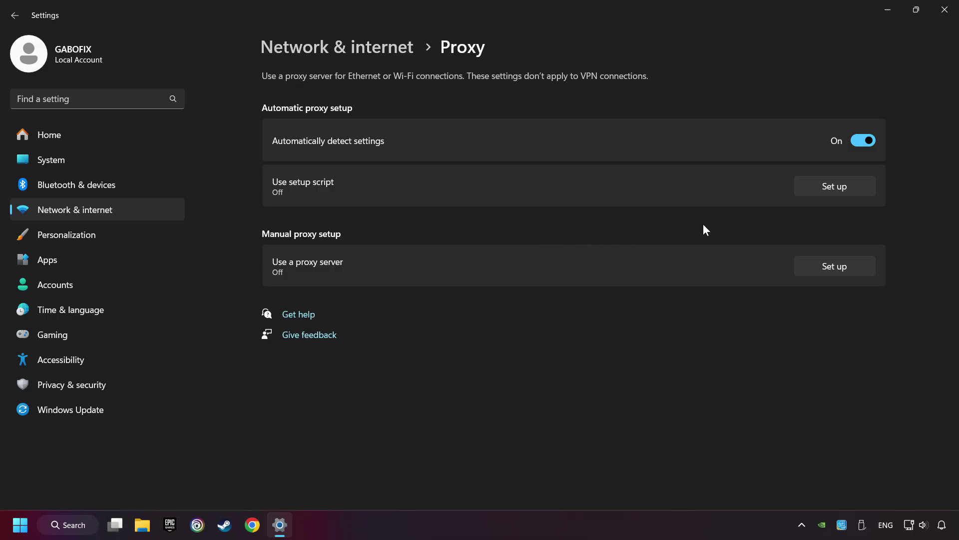
click(835, 271)
click(337, 173)
click(338, 173)
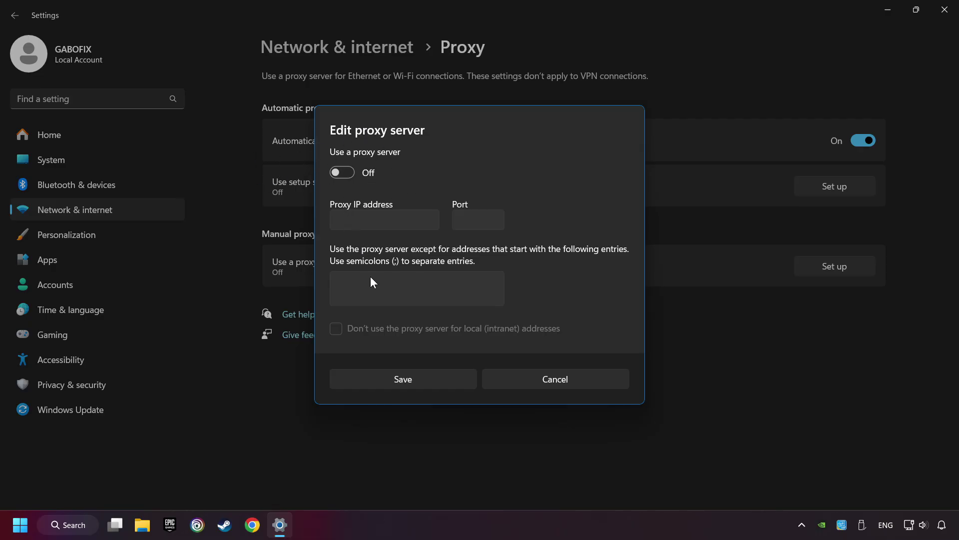
click(422, 379)
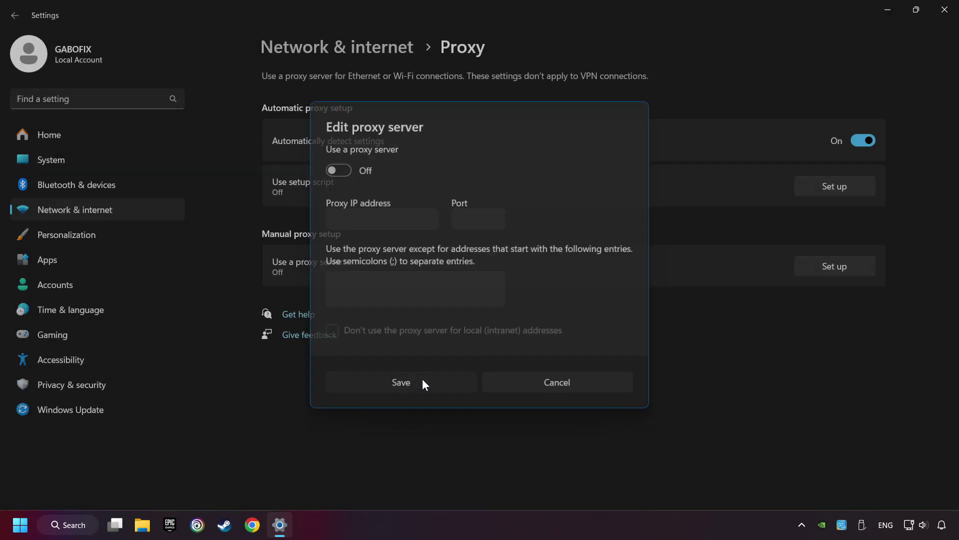
click(944, 11)
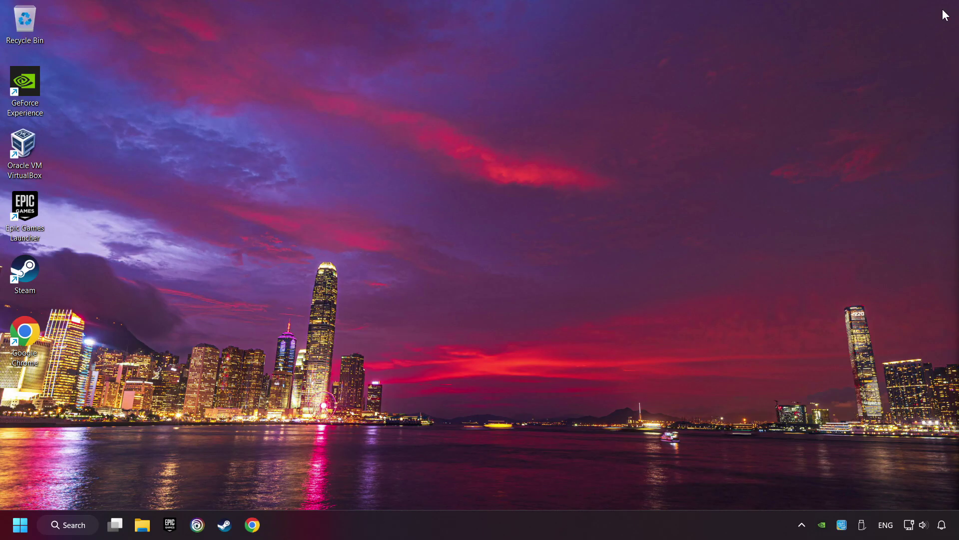
- Run Command Prompt as administrator from a 'cmd' search and move it to the top-left
click(80, 530)
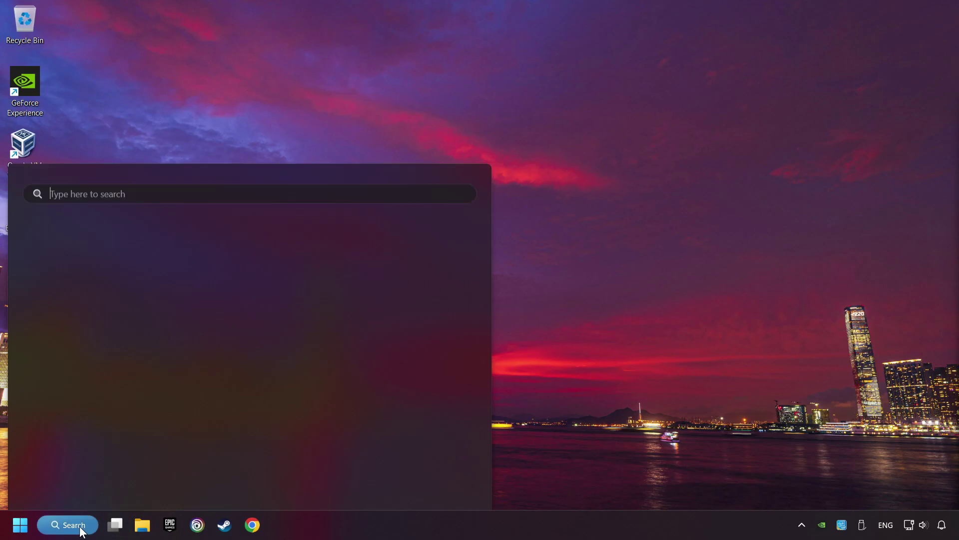
text(cmd)
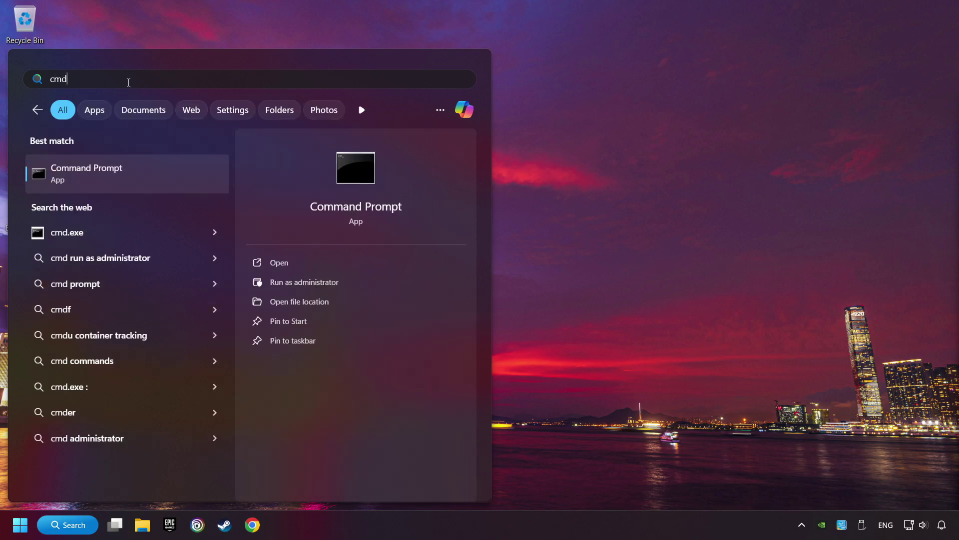
right_click(172, 170)
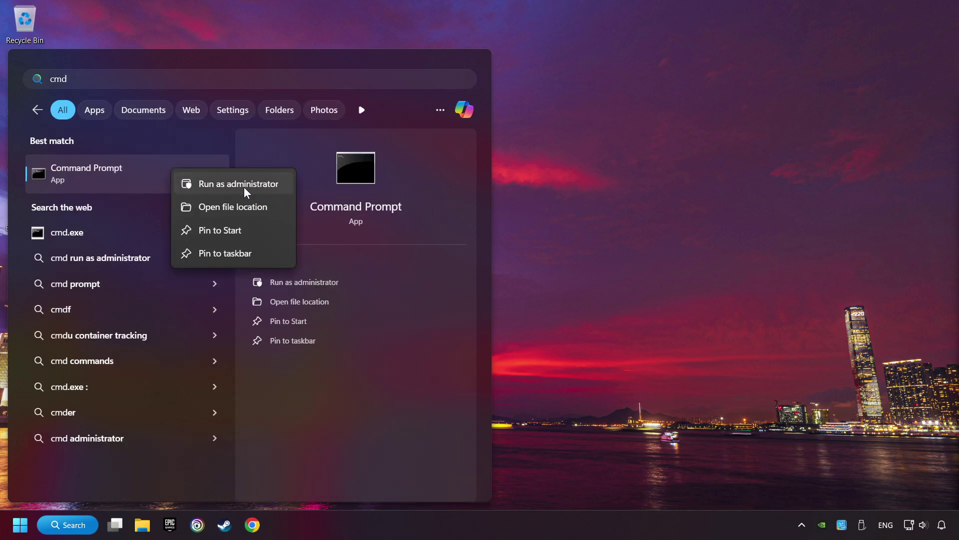
click(223, 186)
drag(281, 121, 177, 17)
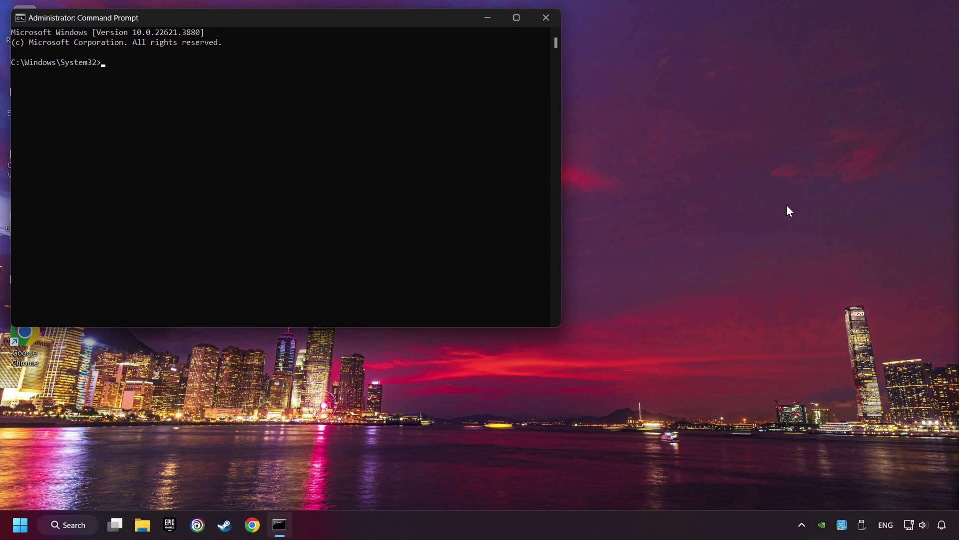
- Paste and run ipconfig /flushdns and ipconfig /release from the notes
drag(876, 343, 725, 295)
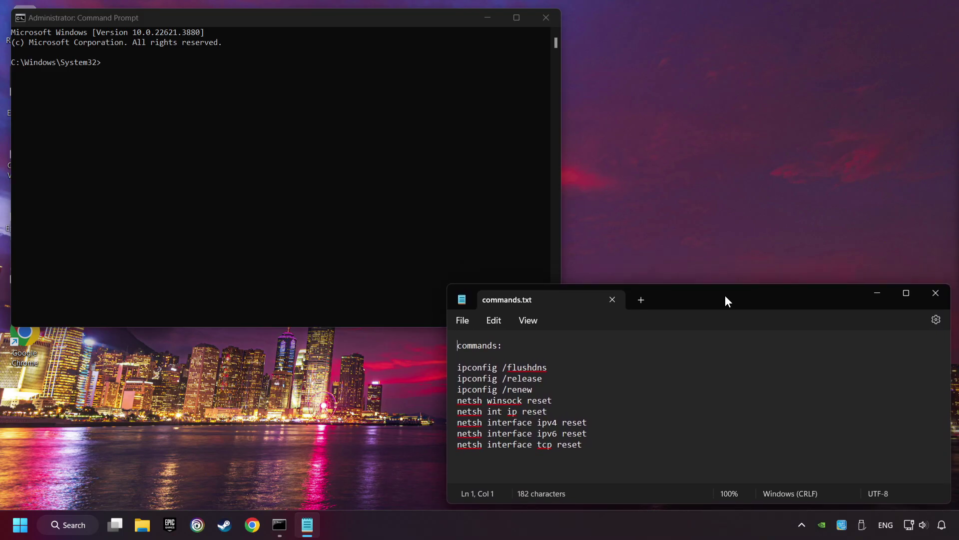
drag(557, 368, 446, 367)
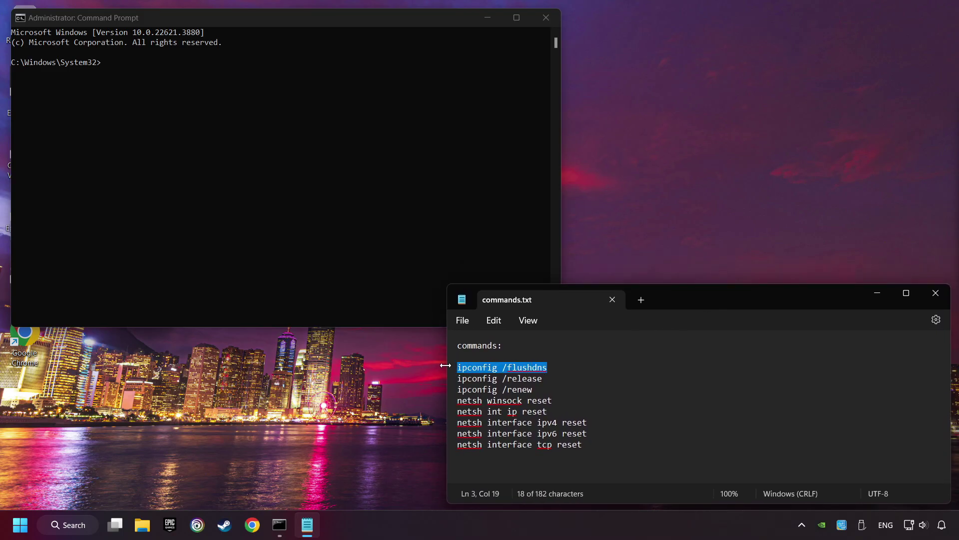
click(226, 107)
right_click(226, 108)
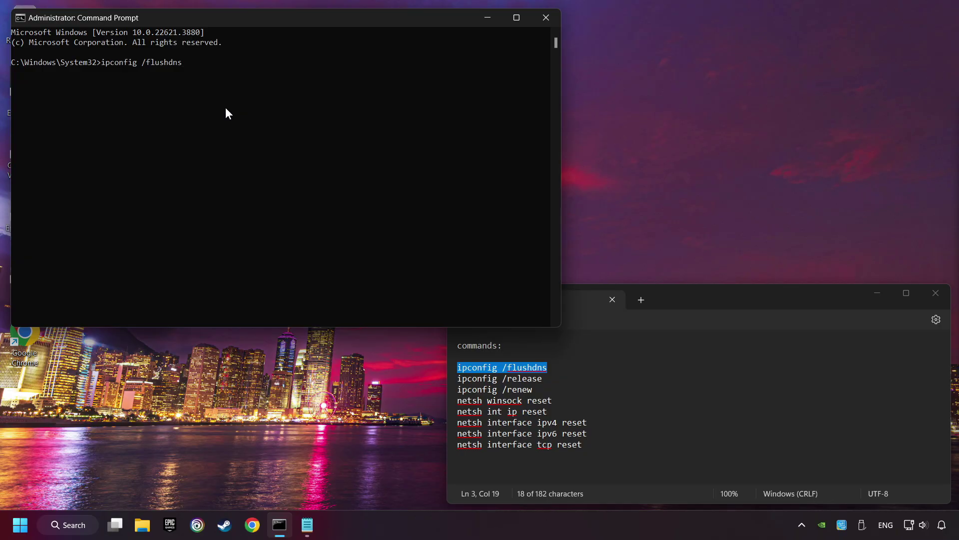
key(Return)
drag(545, 378, 435, 378)
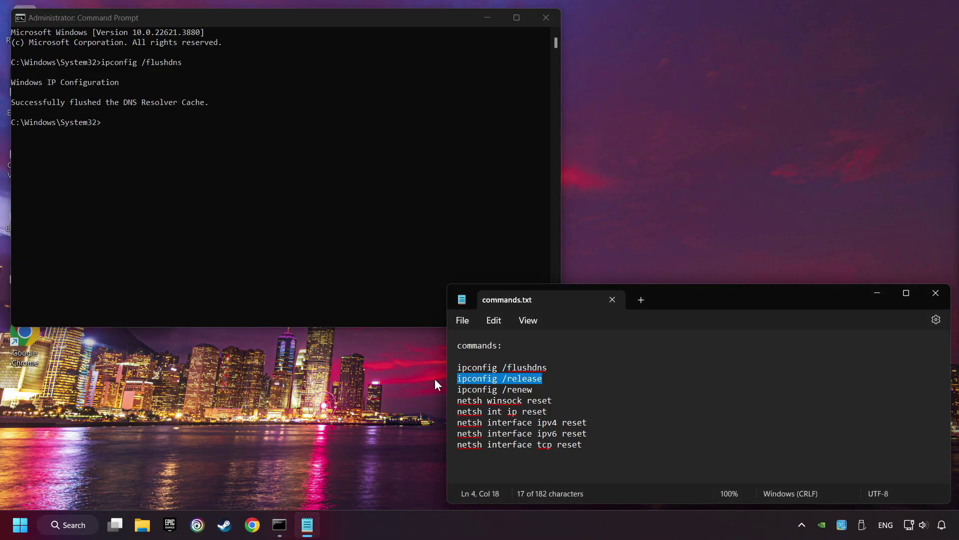
click(281, 195)
right_click(281, 196)
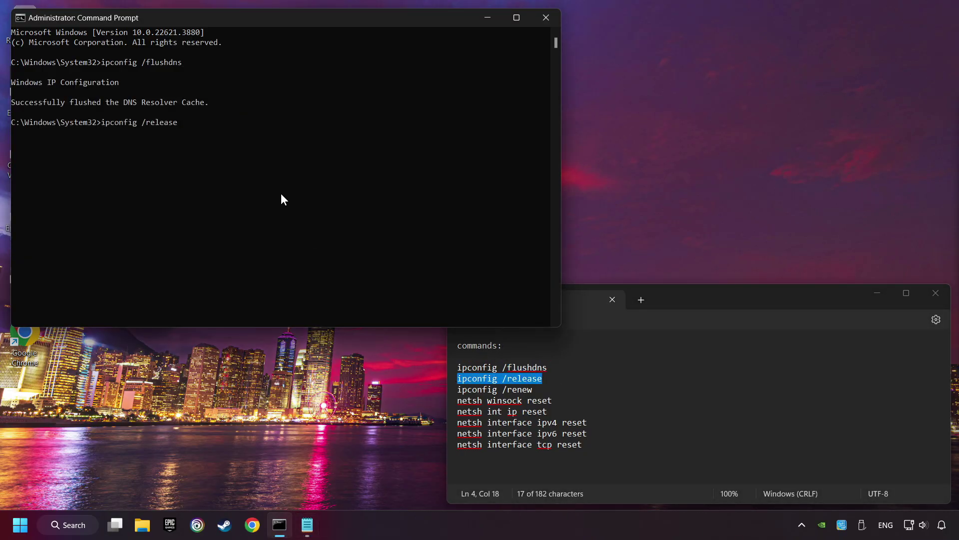
key(Return)
- Paste and run ipconfig /renew and netsh winsock reset
drag(540, 392, 457, 395)
key(ctrl+c)
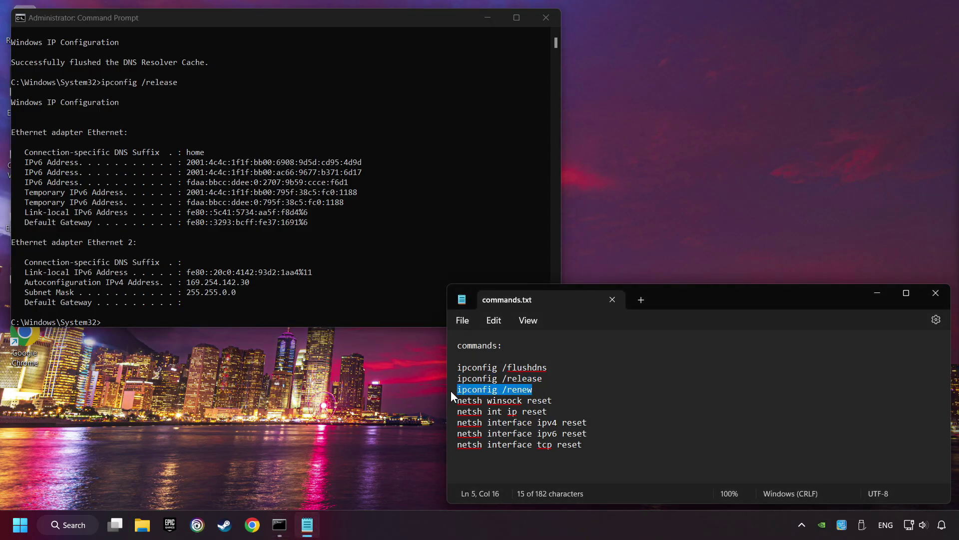
click(319, 229)
right_click(319, 229)
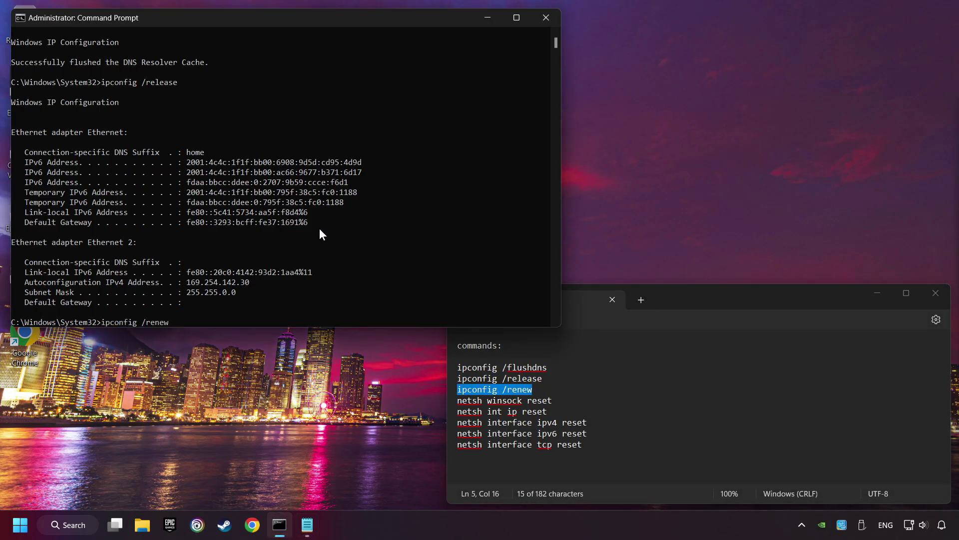
key(Return)
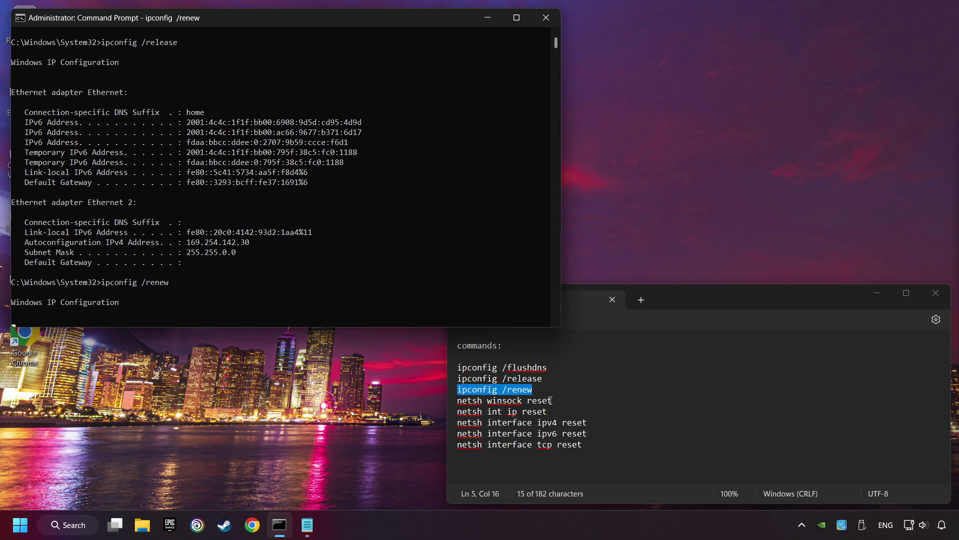
drag(555, 399, 461, 405)
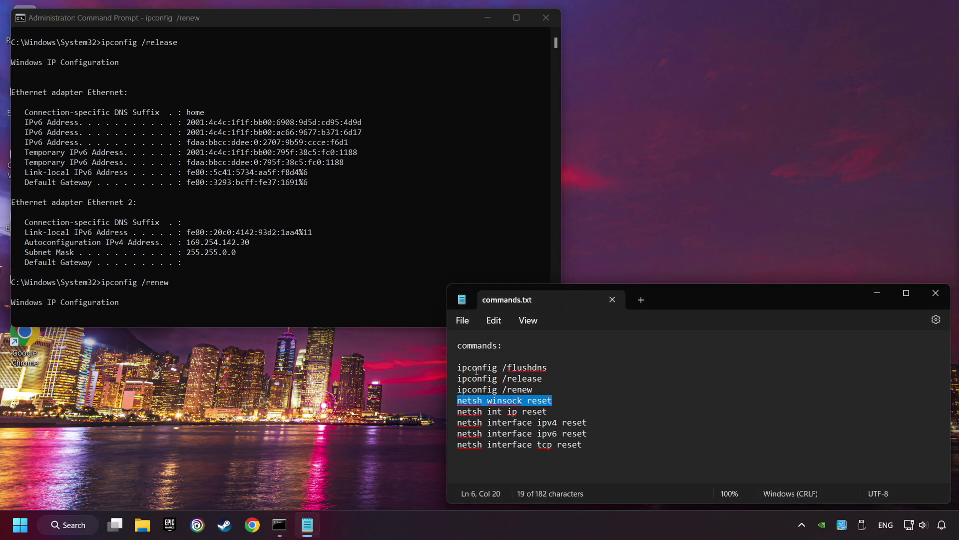
click(308, 157)
right_click(308, 157)
key(Return)
- Paste and run netsh int ip reset and netsh interface ipv4 reset
drag(547, 411, 418, 414)
click(291, 249)
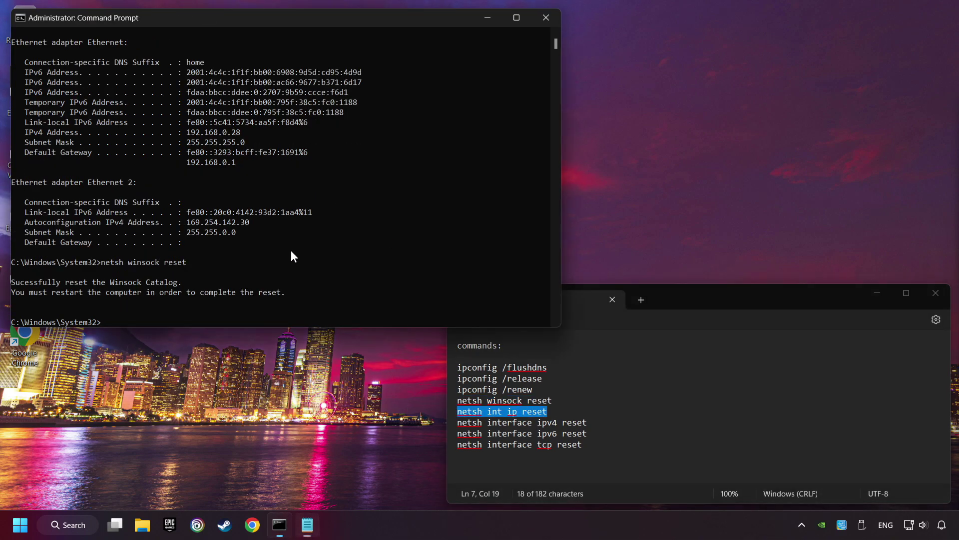
right_click(291, 251)
key(Return)
drag(587, 423, 442, 419)
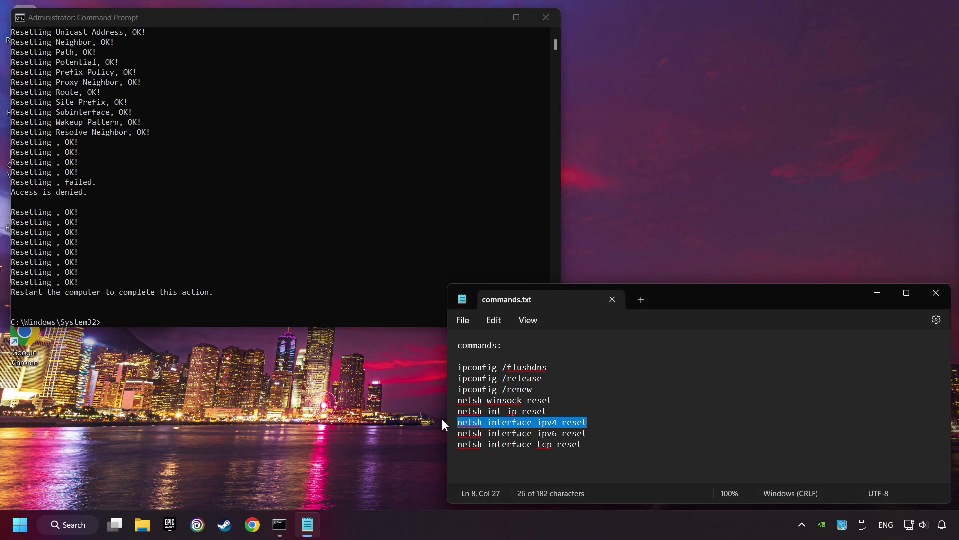
click(345, 191)
right_click(346, 192)
key(Return)
- Discard the pasted IPv6 reset, run the TCP reset command, and close Command Prompt
drag(590, 435, 413, 437)
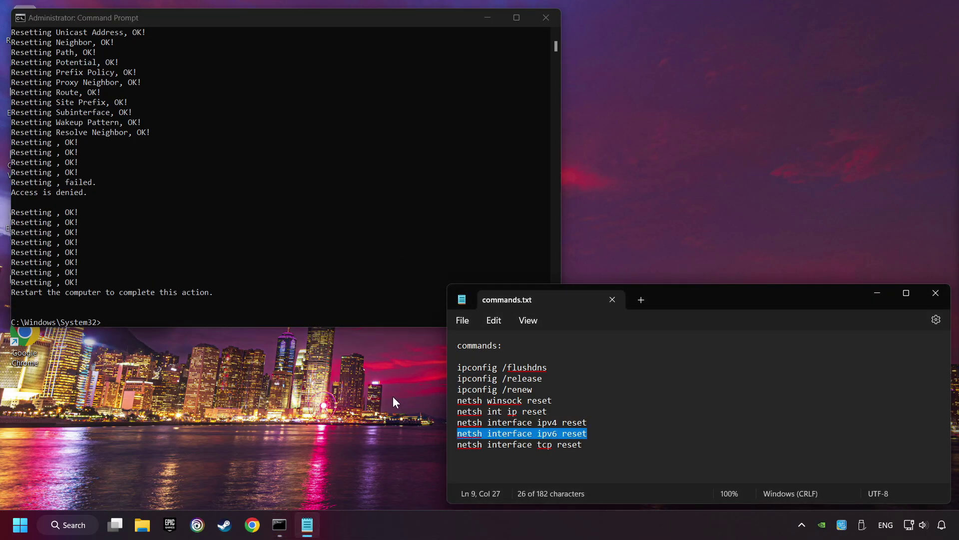
right_click(299, 233)
key(Escape)
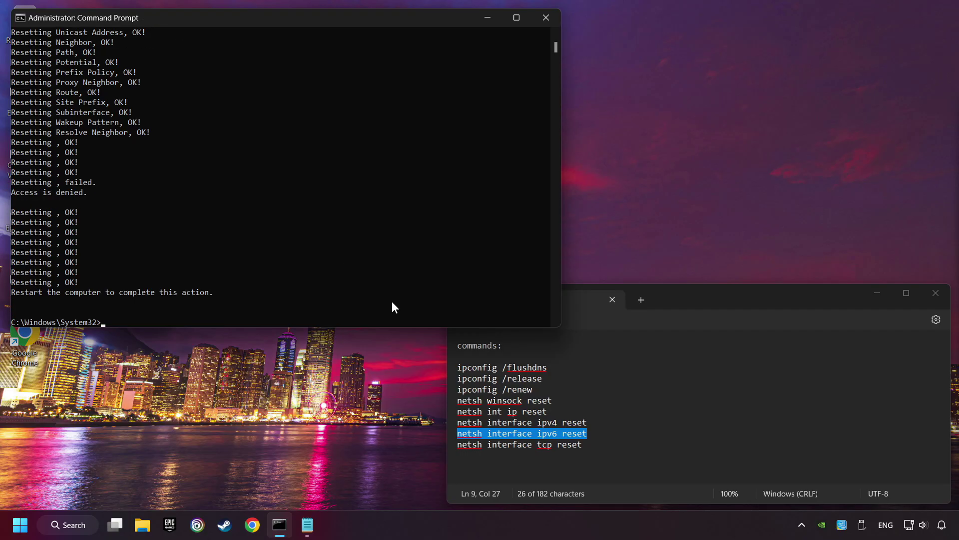
drag(596, 445, 445, 444)
key(ctrl+c)
click(331, 235)
right_click(332, 235)
key(Return)
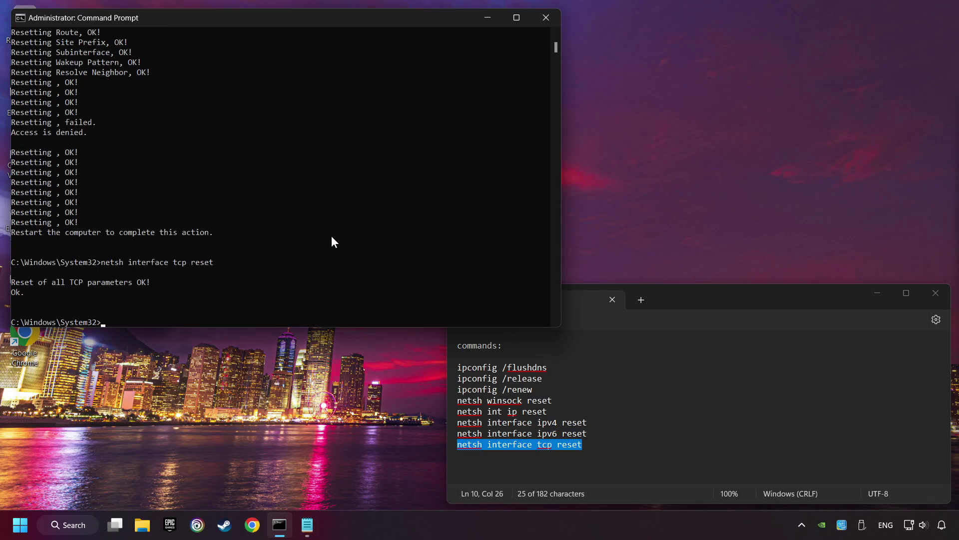
click(544, 21)
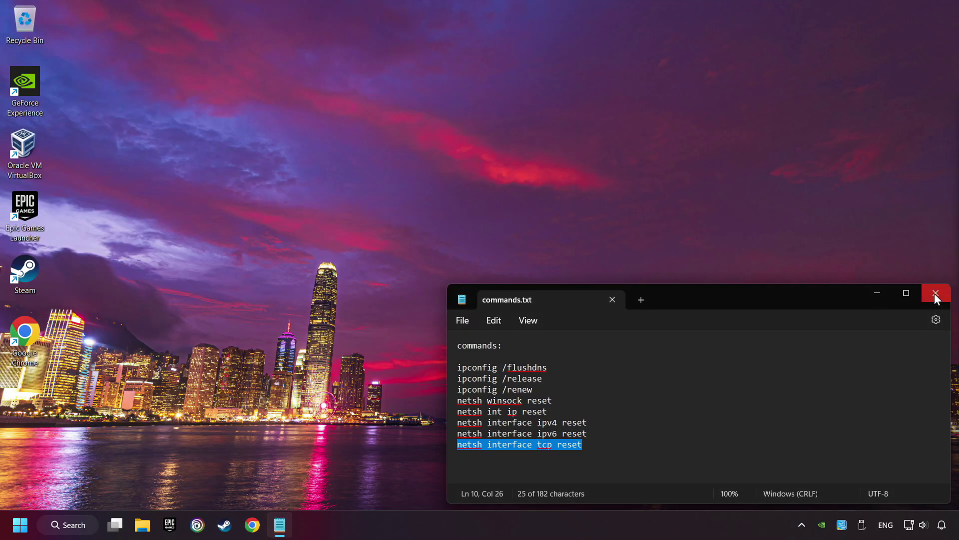
- Close the commands.txt notes and bring up the Start menu power options to restart
click(935, 294)
key(super)
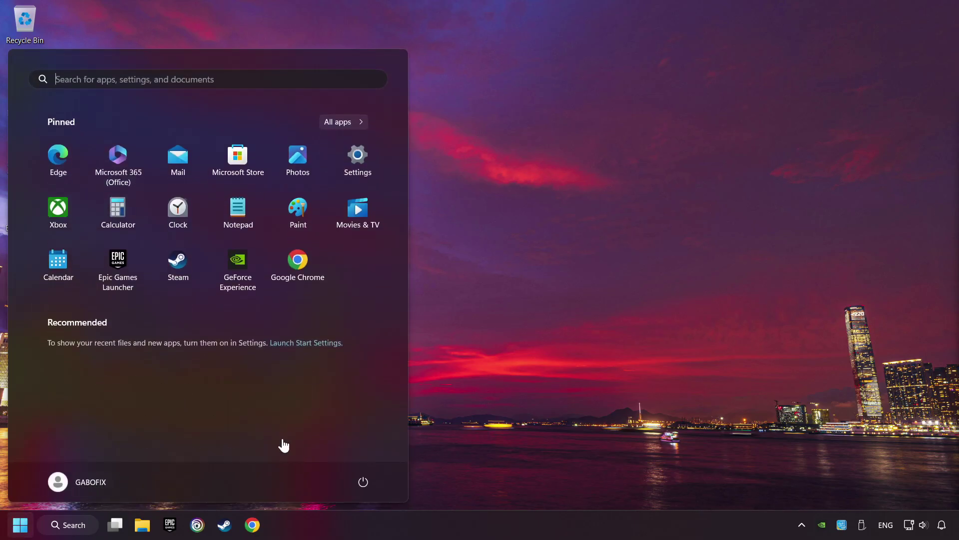
click(364, 481)
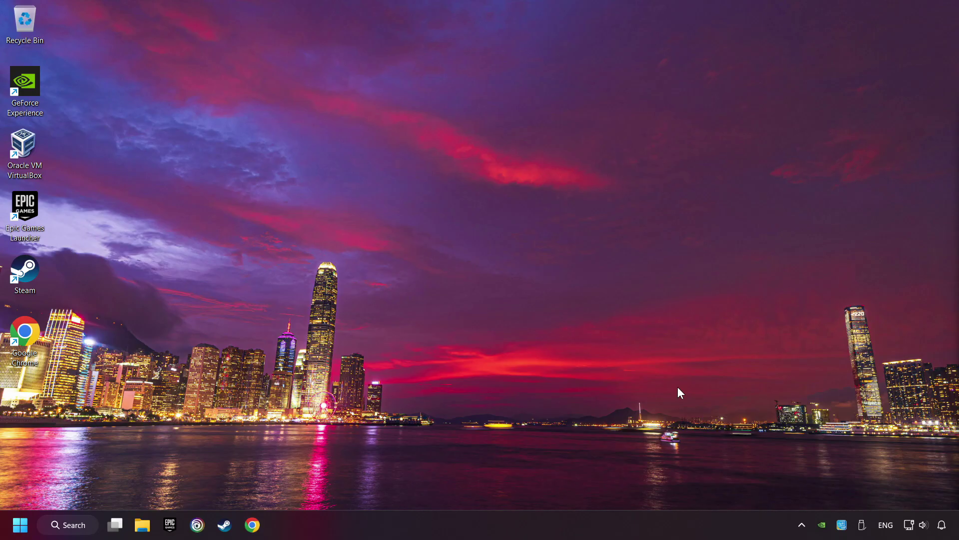
- Run Network reset from Advanced network settings, confirming the reset with Yes
right_click(910, 524)
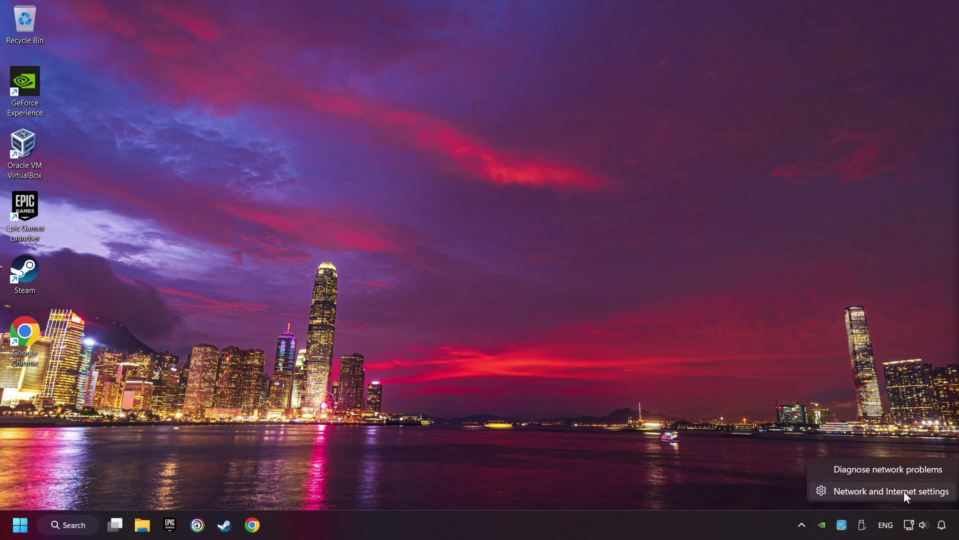
click(888, 492)
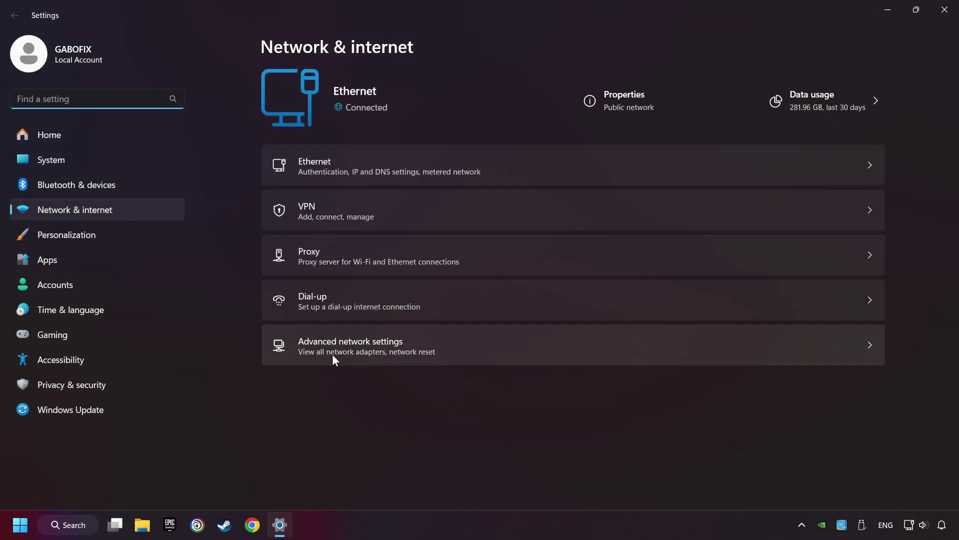
click(401, 352)
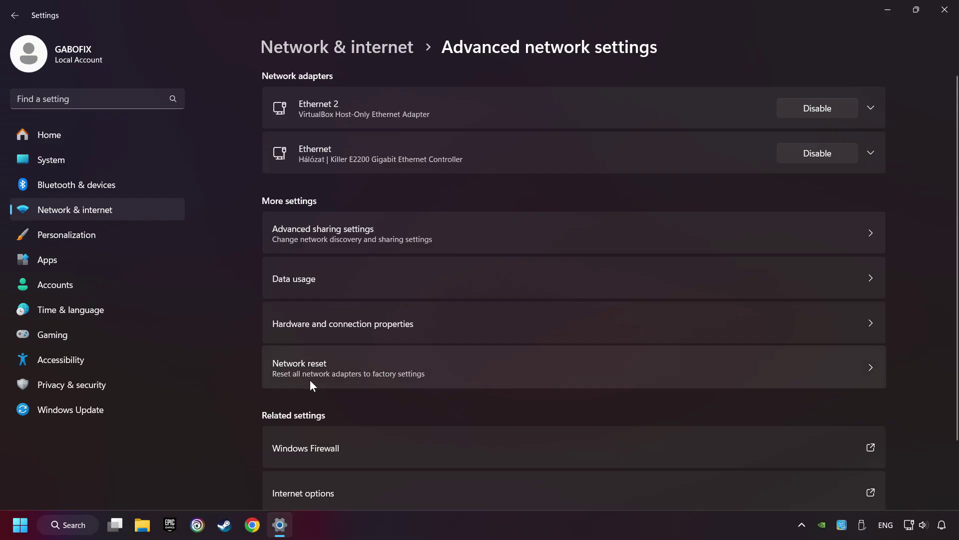
click(478, 364)
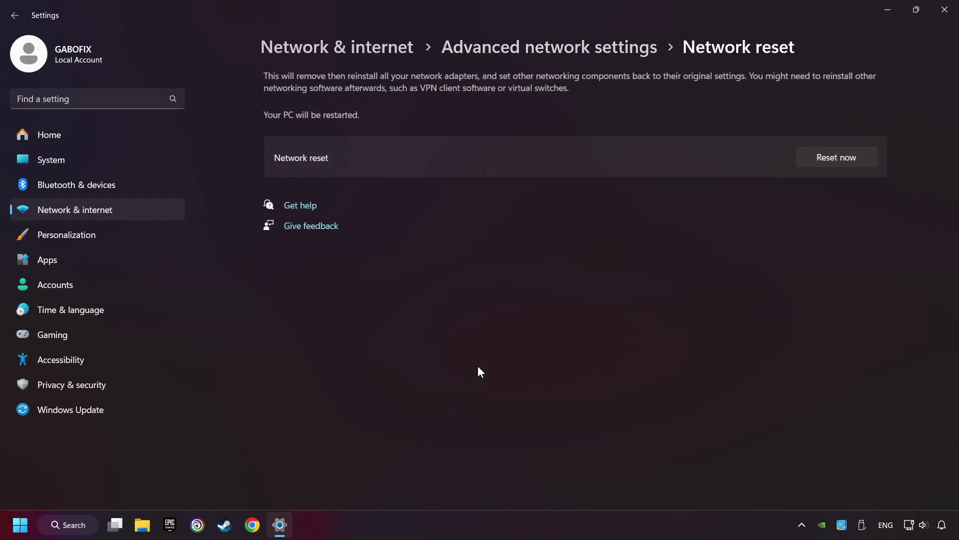
click(832, 161)
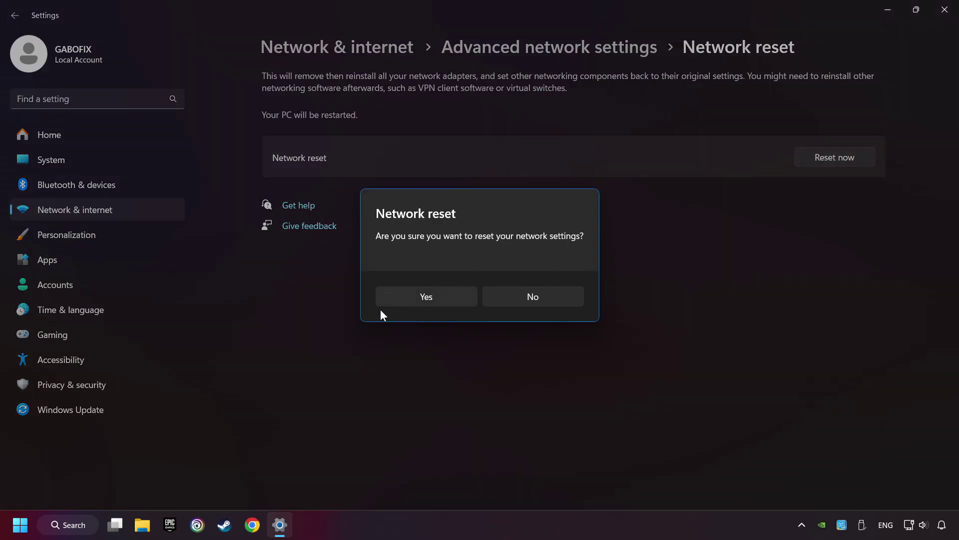
click(444, 301)
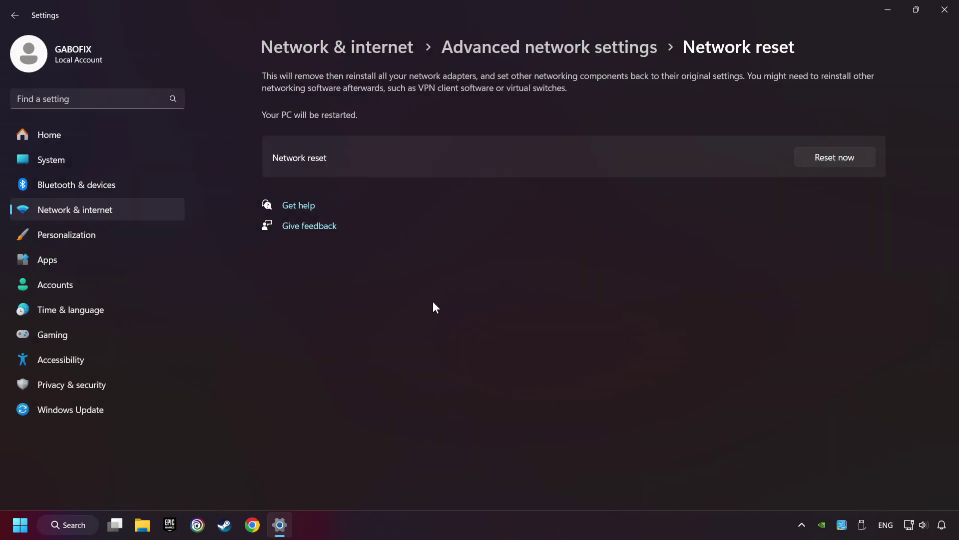
- Close Settings and bring up the Start menu power options to restart
click(945, 10)
click(20, 524)
click(362, 482)
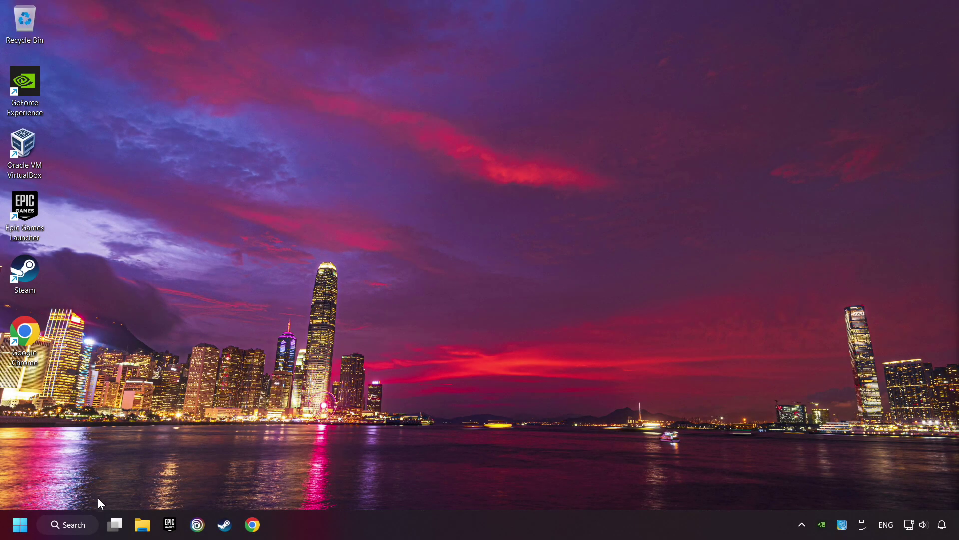
- Launch Control Panel via a 'control panel' search and reach the Network and Sharing Center's adapter list
click(69, 524)
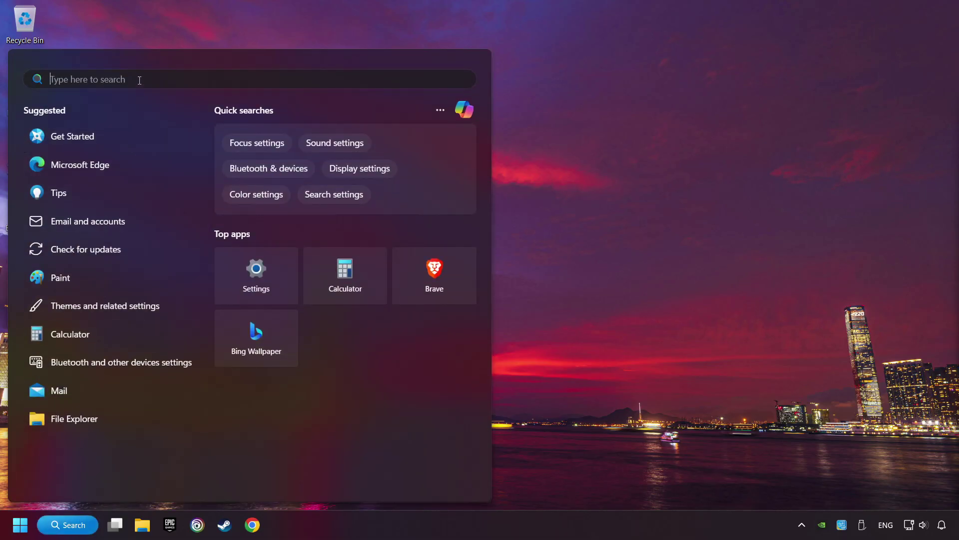
text(control panel)
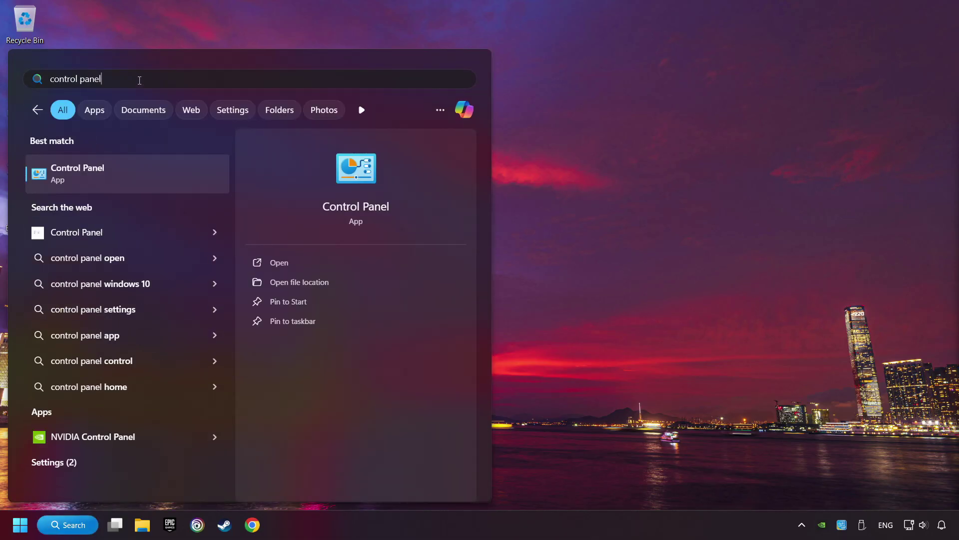
click(174, 176)
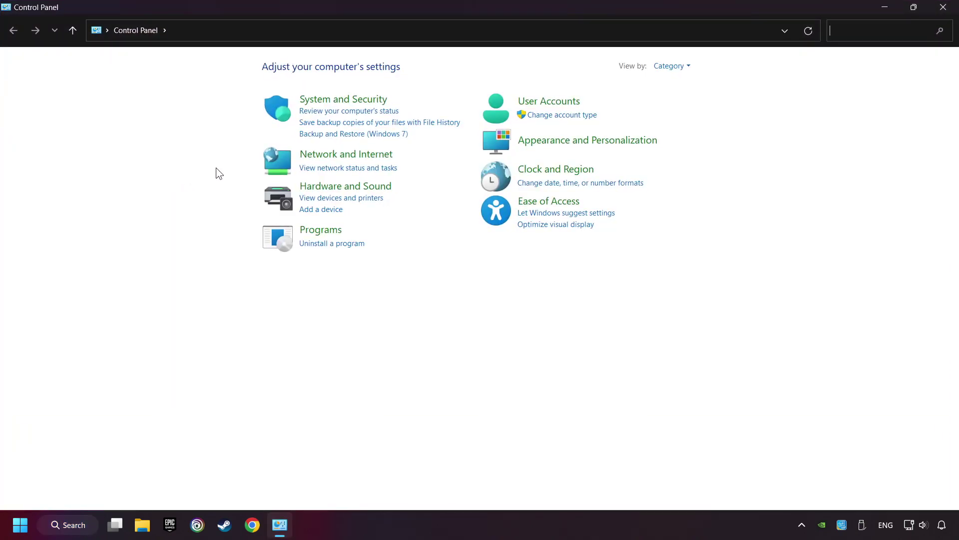
click(359, 155)
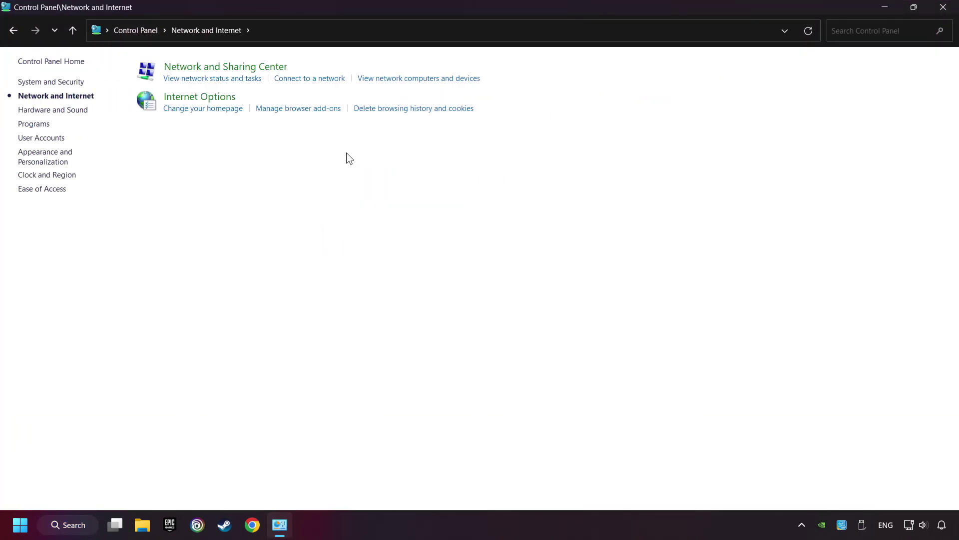
click(245, 68)
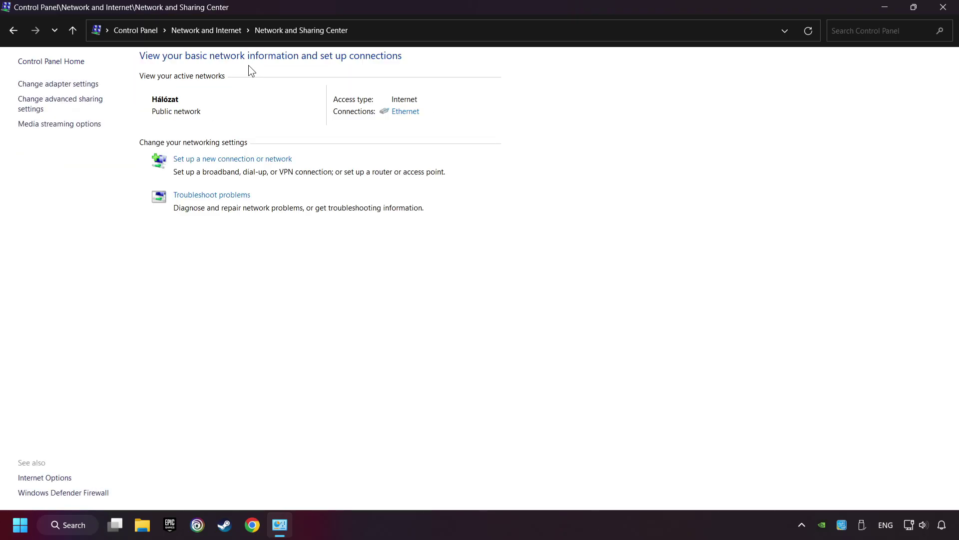
click(91, 84)
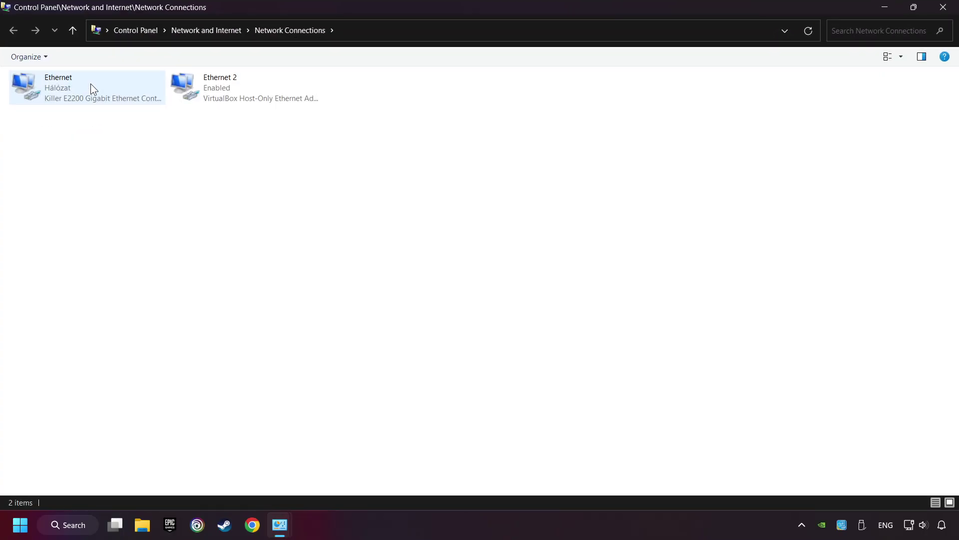
- Open the Ethernet adapter's Properties, then its Internet Protocol Version 4 (TCP/IPv4) properties
click(112, 81)
right_click(113, 82)
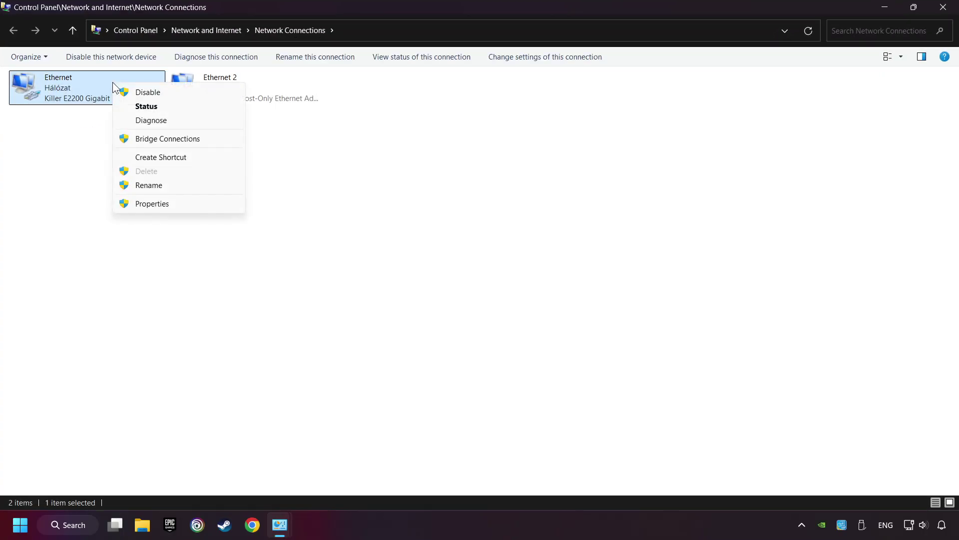
click(173, 203)
drag(102, 64, 404, 119)
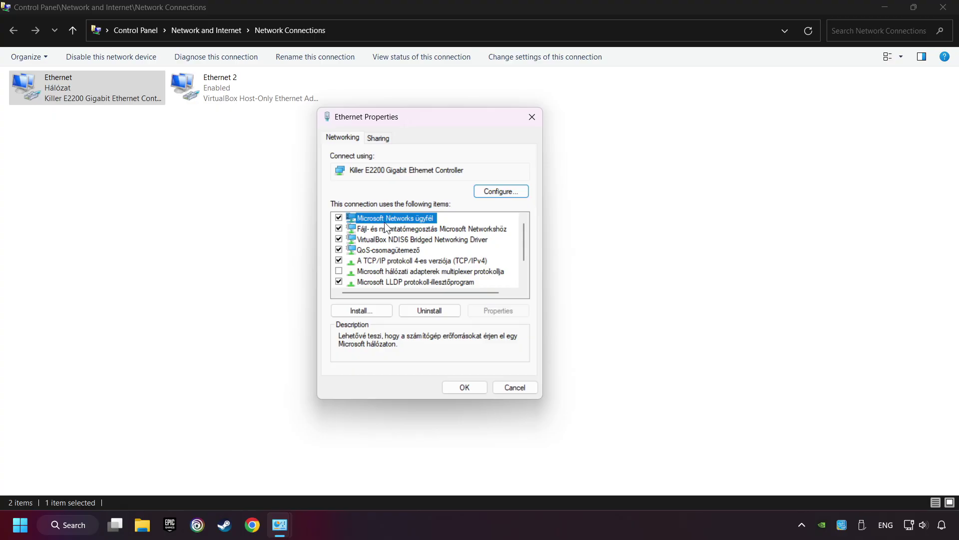
click(379, 257)
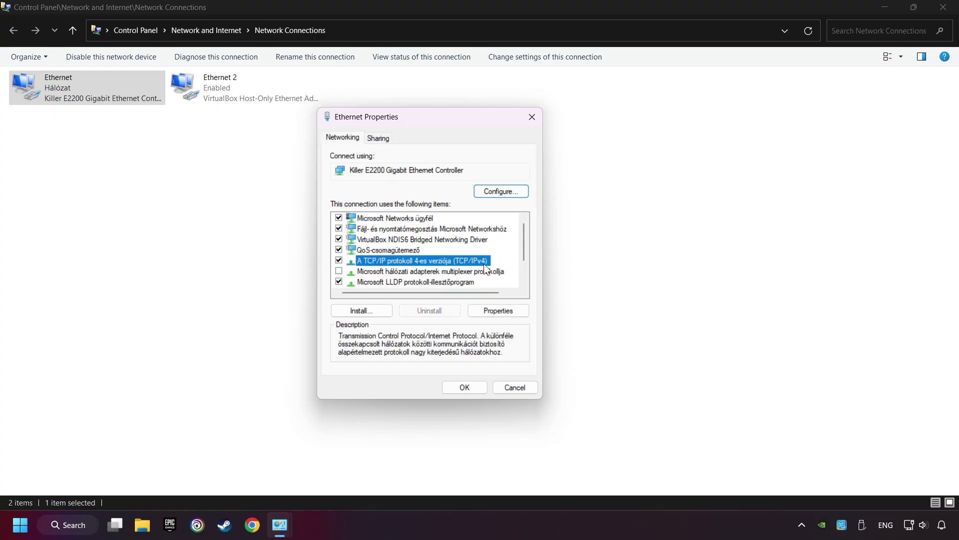
click(510, 314)
drag(458, 164, 432, 123)
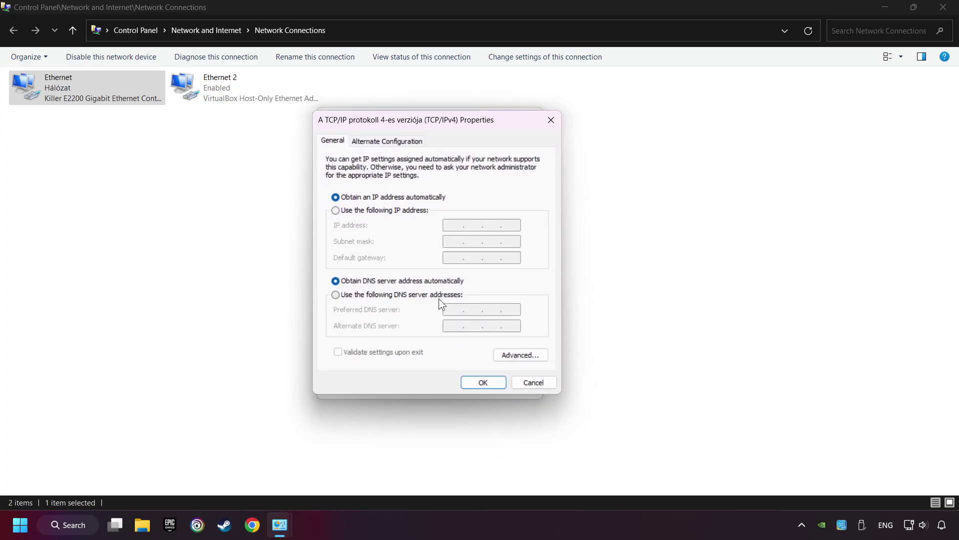
- Set preferred DNS server 8.8.8.8 and alternate 8.8.4.4, and confirm with OK
click(344, 296)
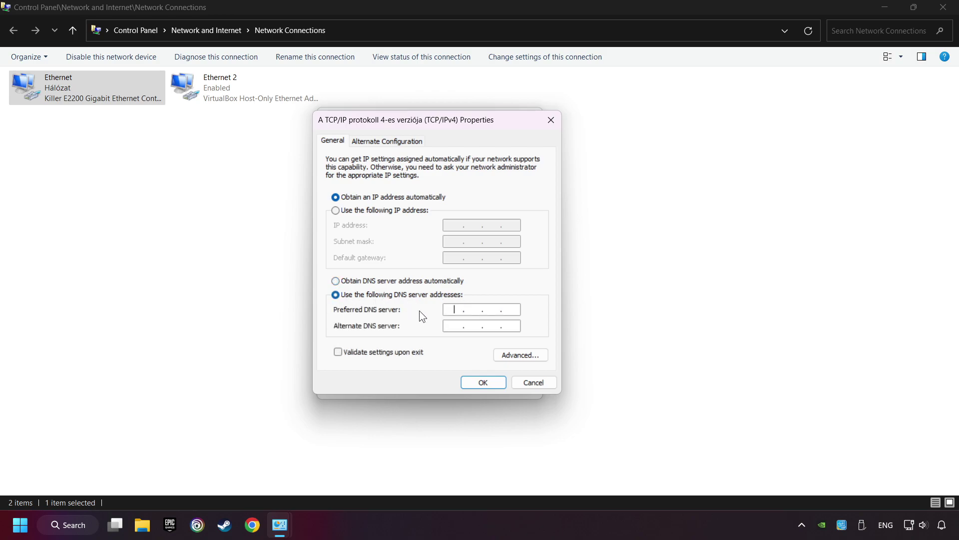
click(452, 309)
text(8.8.8.8)
click(453, 327)
text(8 . 8 . 4 . 4)
click(483, 382)
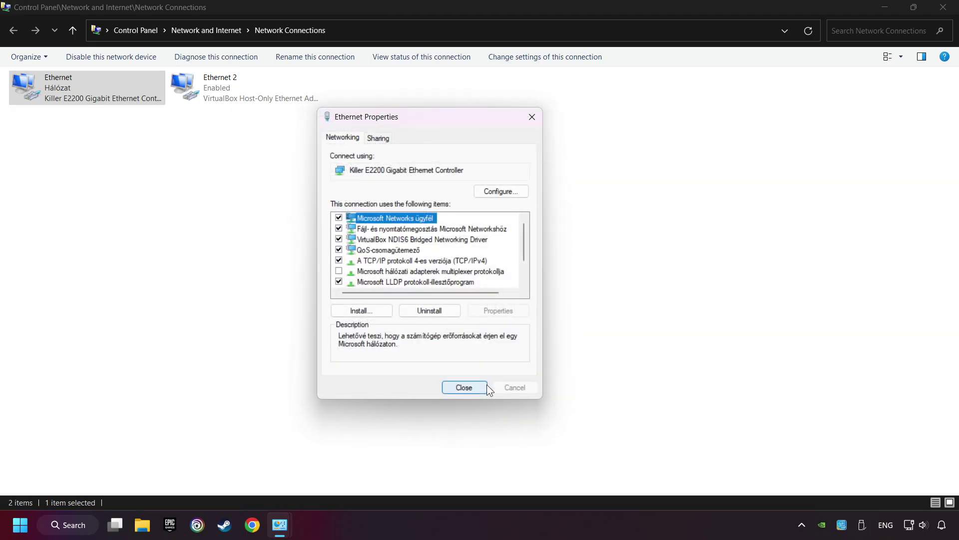
- Close the Ethernet properties, Network Connections and Network and Sharing Center windows
click(462, 389)
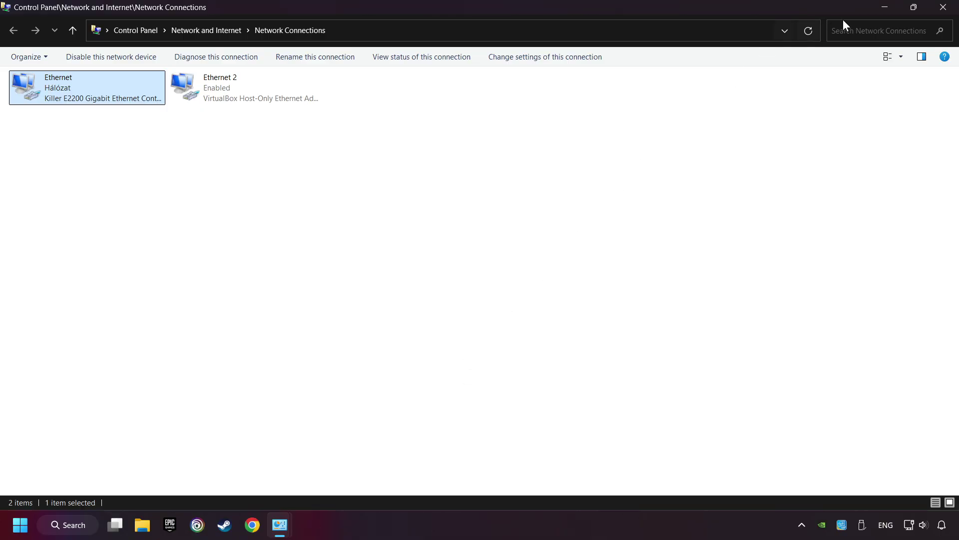
click(947, 6)
click(947, 7)
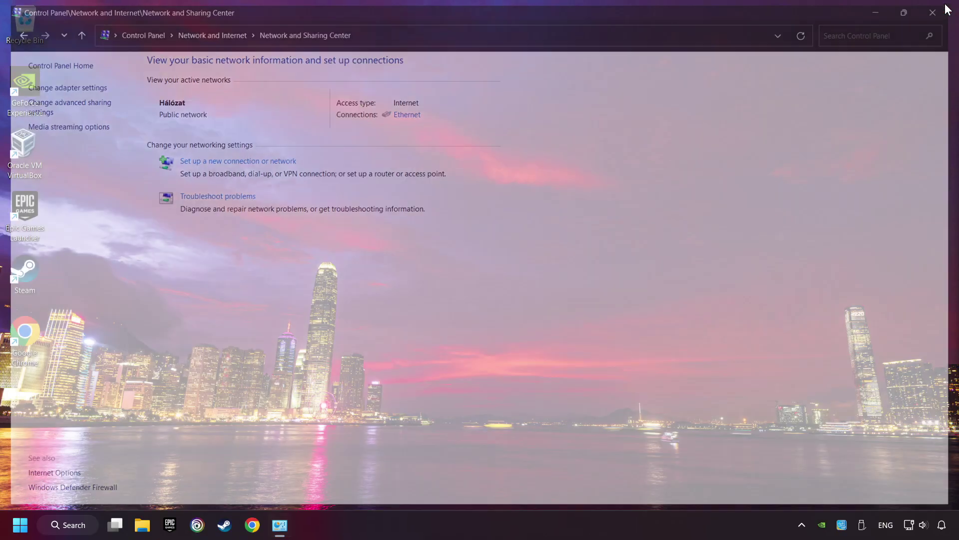